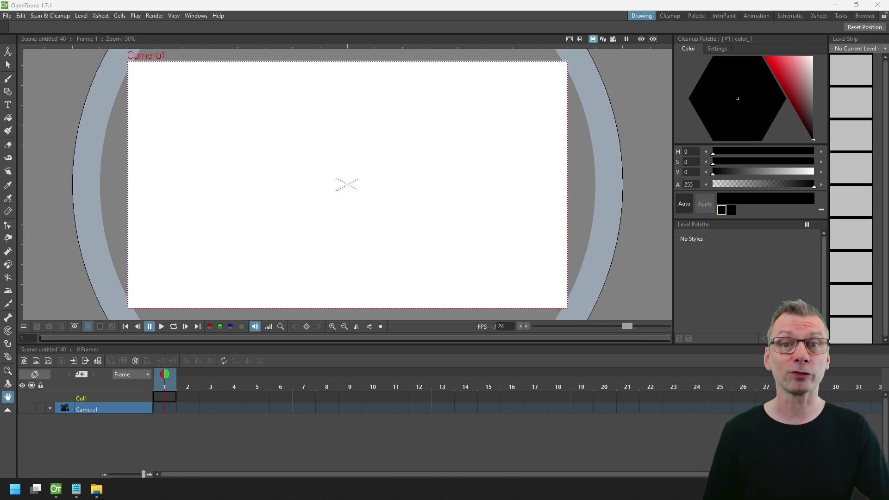
# Set the OpenToonz interface theme to Dark in Preferences > Interface.
pyautogui.click(7, 16)
pyautogui.click(34, 216)
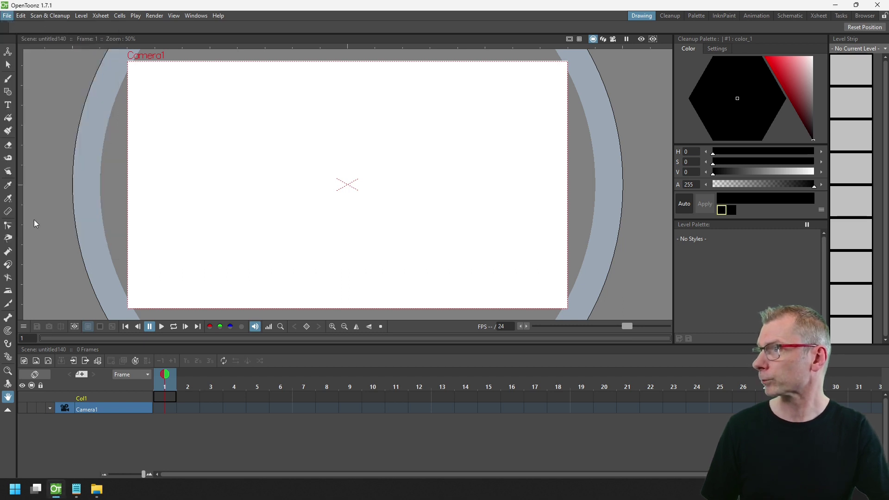
pyautogui.click(301, 107)
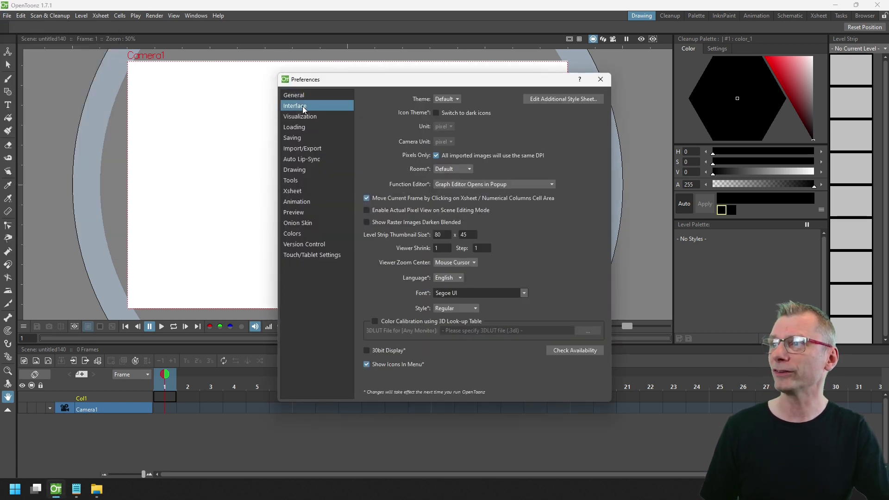
pyautogui.click(448, 100)
pyautogui.click(447, 115)
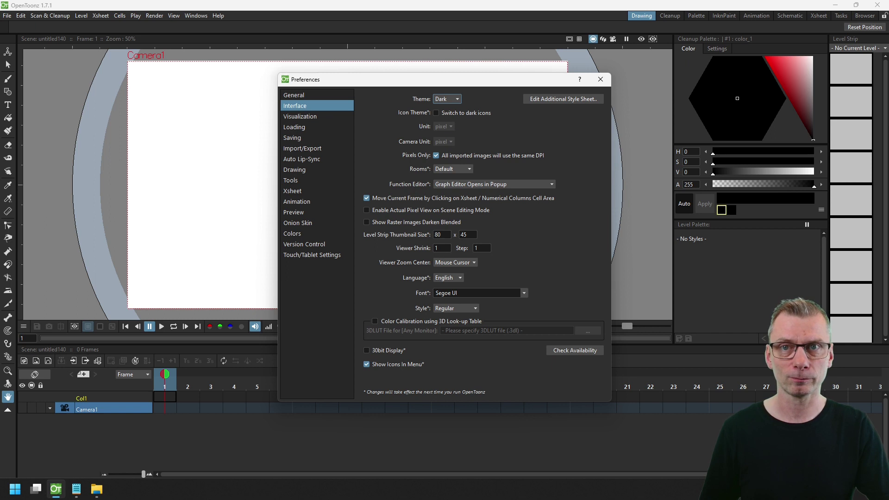
pyautogui.click(601, 80)
# Open the qss\Default theme folder and bring Default.qss up in Notepad.
pyautogui.click(98, 487)
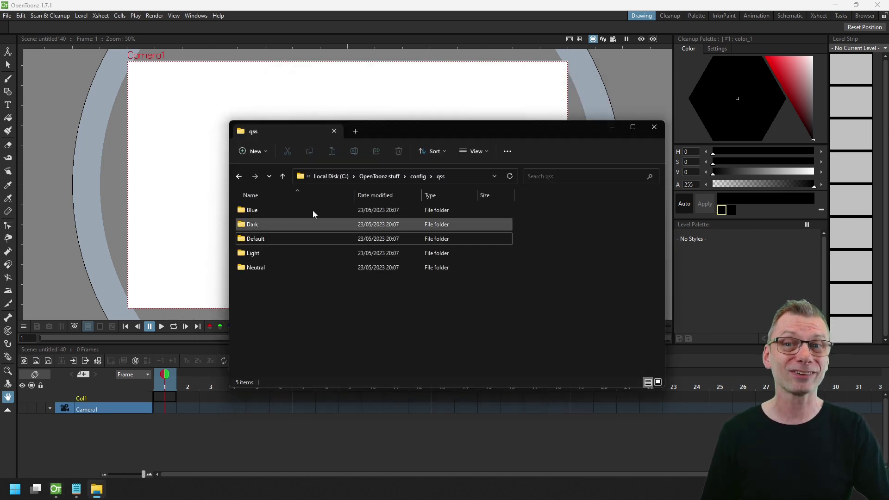
pyautogui.doubleClick(281, 238)
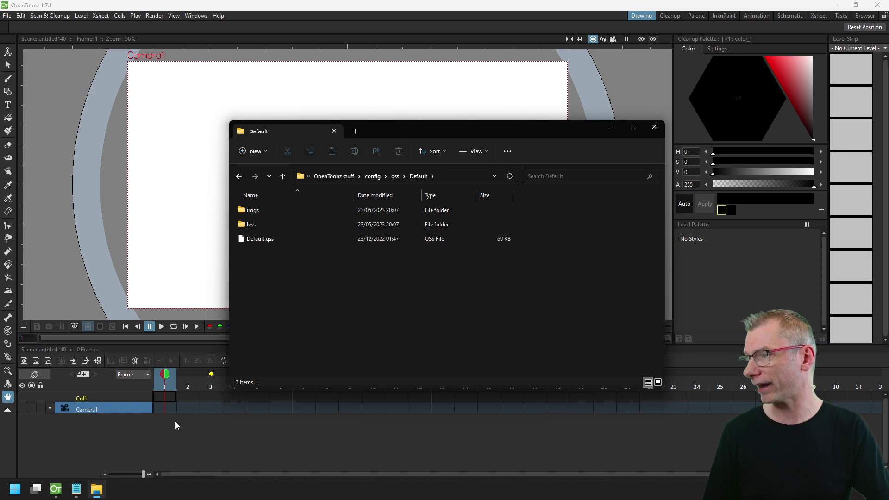
pyautogui.click(77, 490)
pyautogui.scroll(-4, 571, 364)
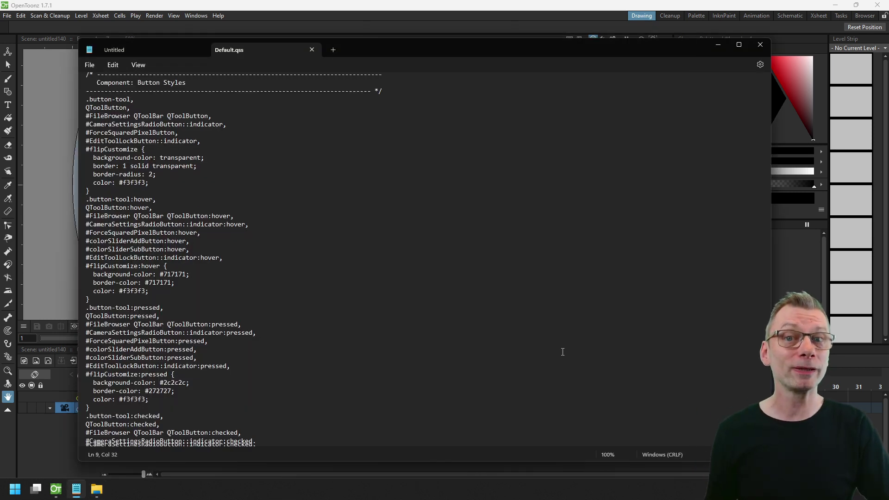
pyautogui.scroll(-7, 571, 364)
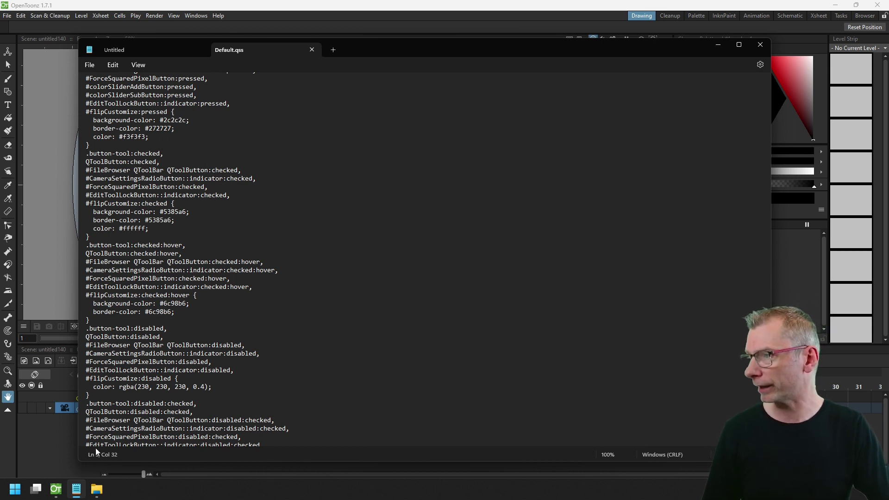
# Go up to the qss themes folder, briefly looking inside the Blue theme folder.
pyautogui.click(97, 489)
pyautogui.click(271, 275)
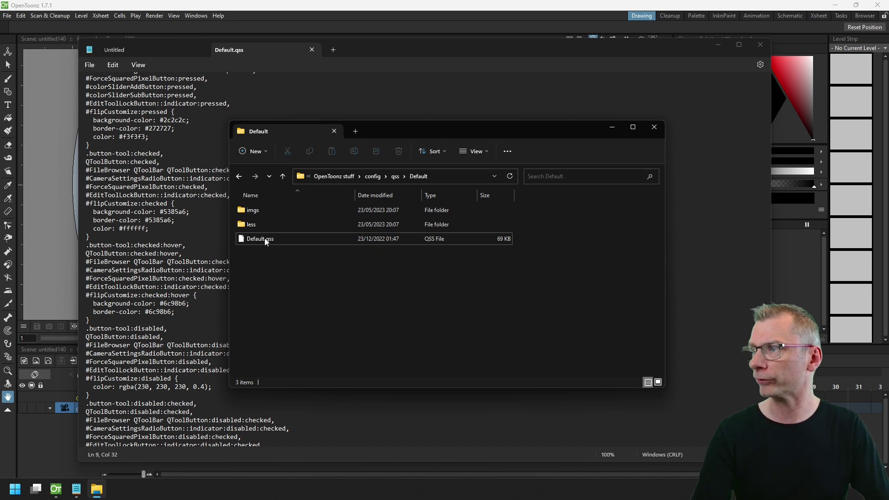
pyautogui.click(395, 176)
pyautogui.doubleClick(268, 211)
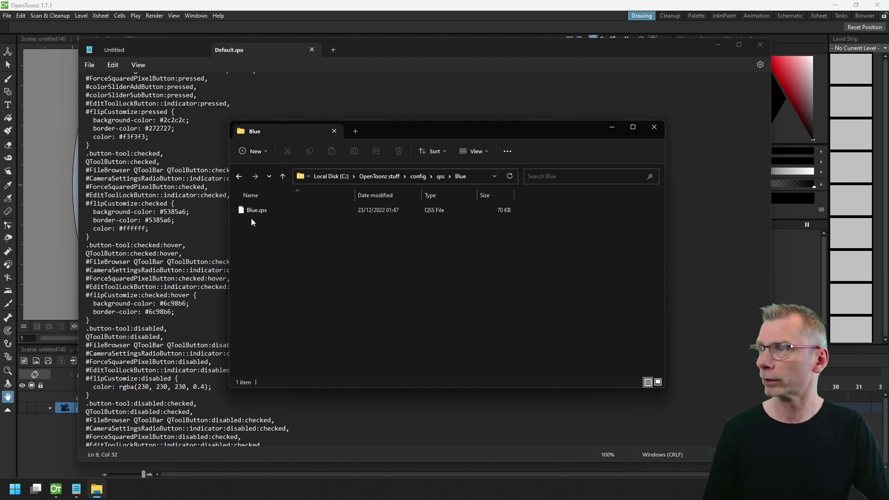
pyautogui.click(440, 176)
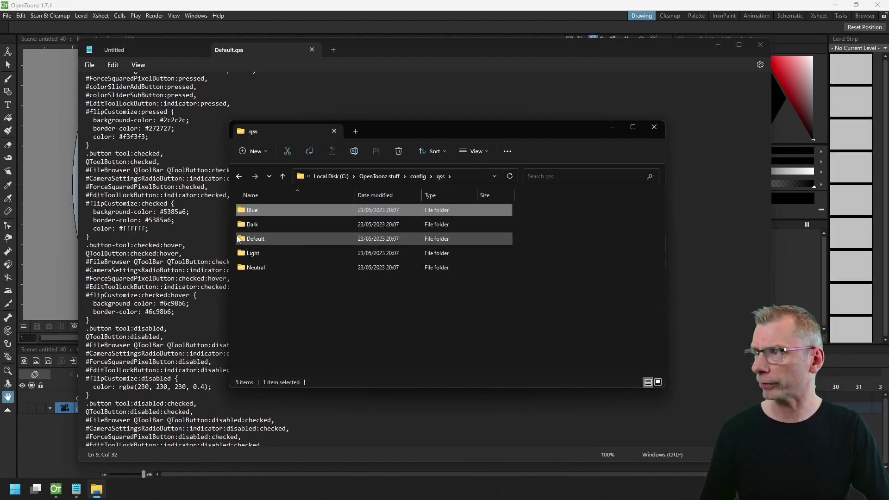
# Duplicate the Dark theme folder and name the copy DarkDemo.
pyautogui.click(245, 224)
pyautogui.hotkey('ctrl', 'c')
pyautogui.hotkey('ctrl', 'v')
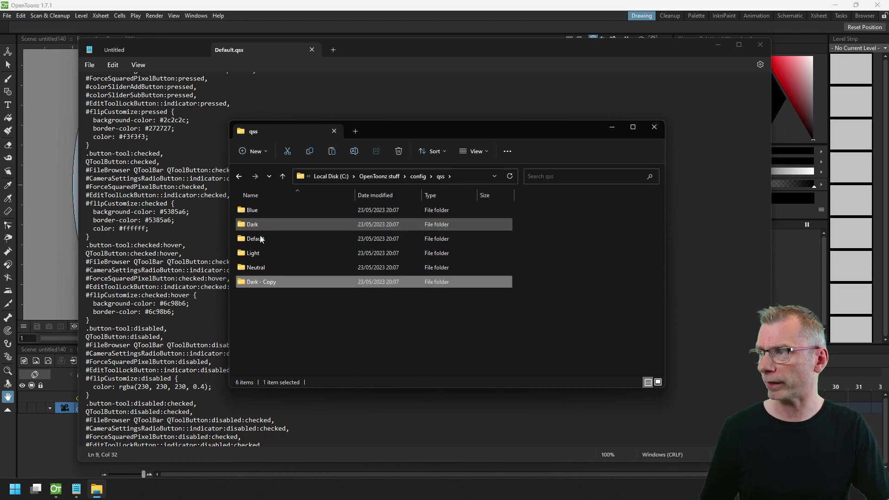
pyautogui.click(274, 240)
pyautogui.press('End')
pyautogui.press('BackSpace')
pyautogui.press('BackSpace')
pyautogui.press('BackSpace')
pyautogui.press('BackSpace')
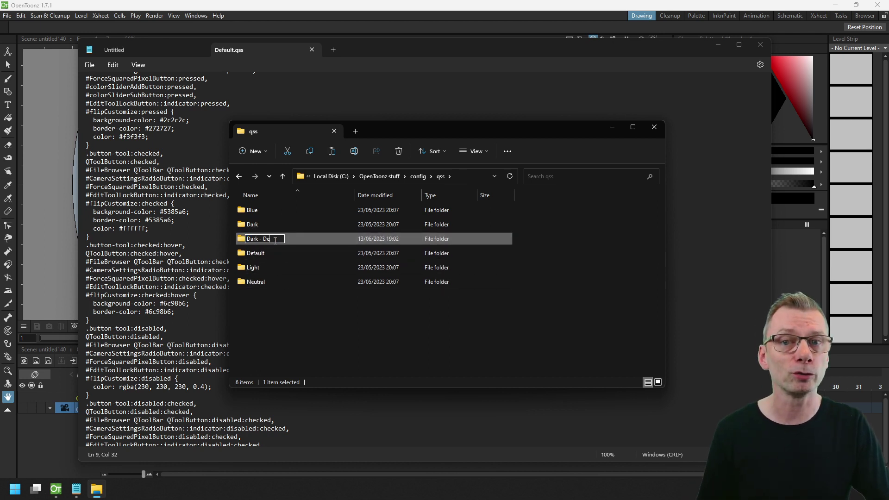
pyautogui.write('Demo')
pyautogui.press('BackSpace')
pyautogui.press('BackSpace')
pyautogui.press('BackSpace')
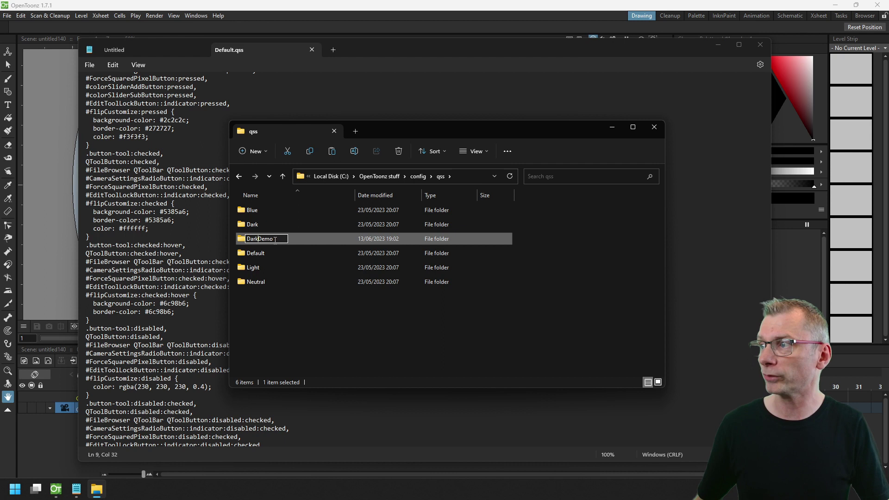
pyautogui.press('Return')
pyautogui.press('Return')
# Rename the Dark.qss stylesheet inside DarkDemo to DarkDemo.qss.
pyautogui.press('Down')
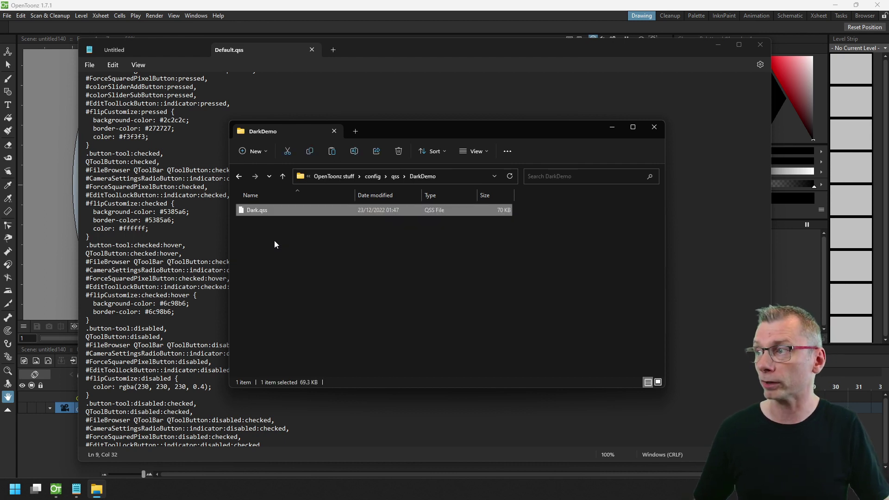
pyautogui.press('F2')
pyautogui.write('DarkDe')
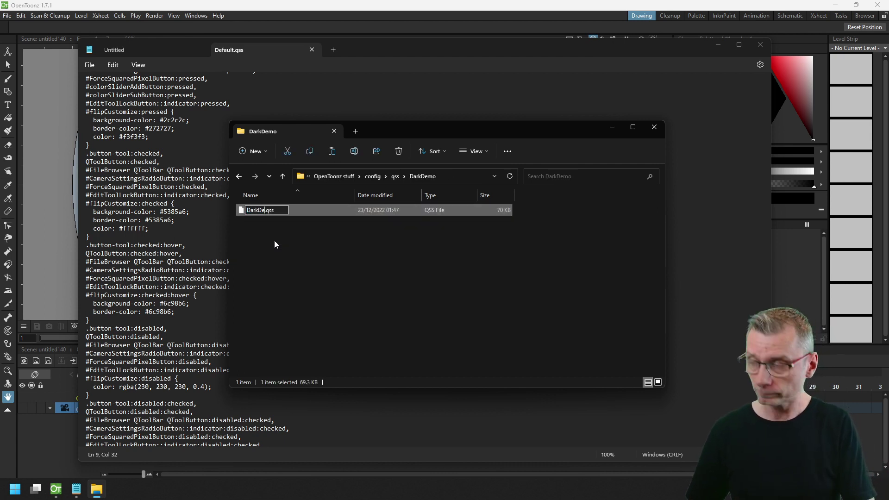
pyautogui.write('mo')
pyautogui.press('Return')
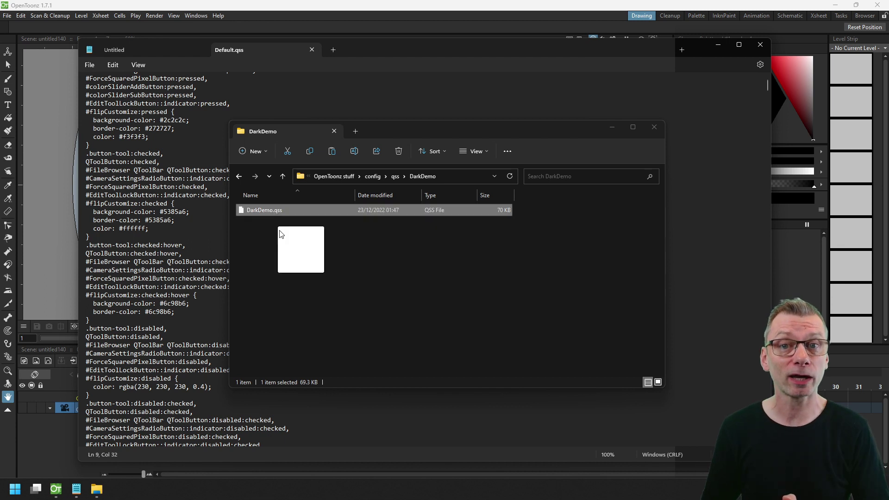
# Open DarkDemo.qss in Notepad and change the .tab-flat background from #262626 to red.
pyautogui.moveTo(280, 234); pyautogui.dragTo(212, 79)
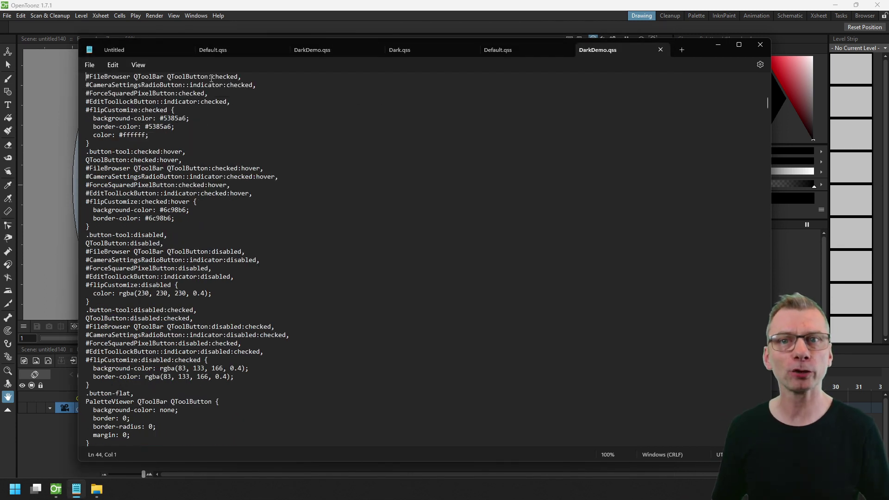
pyautogui.press('pagedown')
pyautogui.press('pagedown')
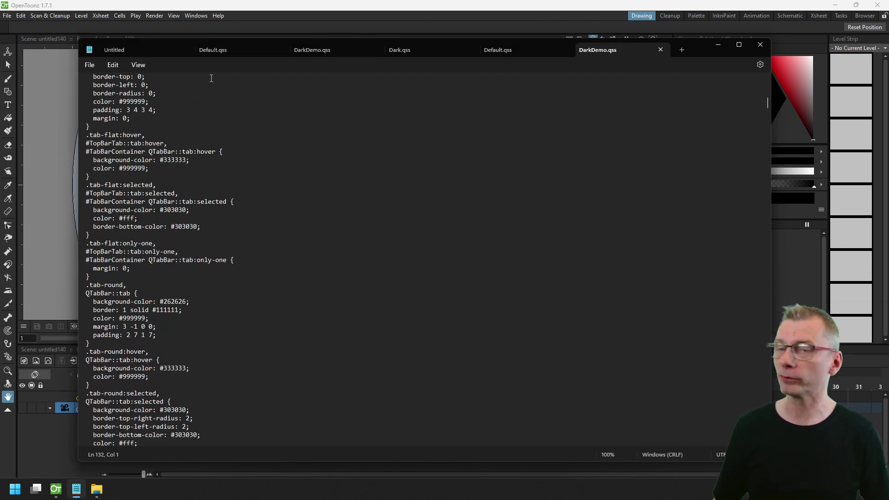
pyautogui.scroll(3, 212, 78)
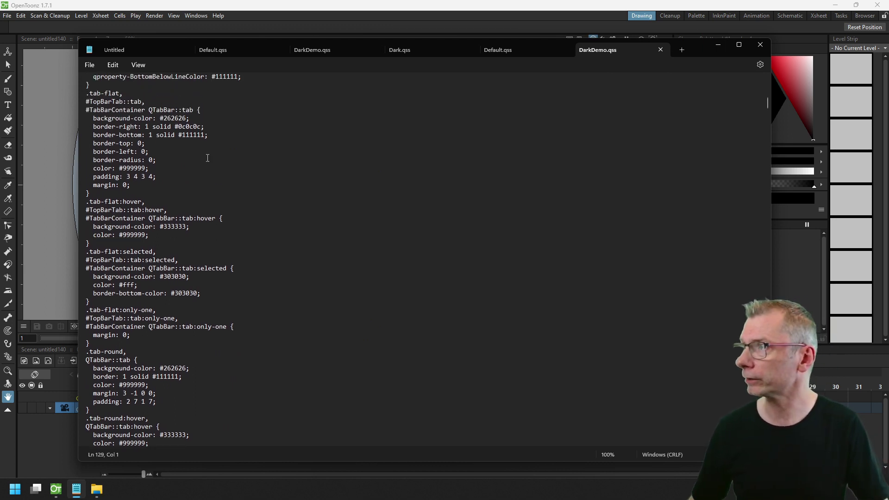
pyautogui.doubleClick(176, 118)
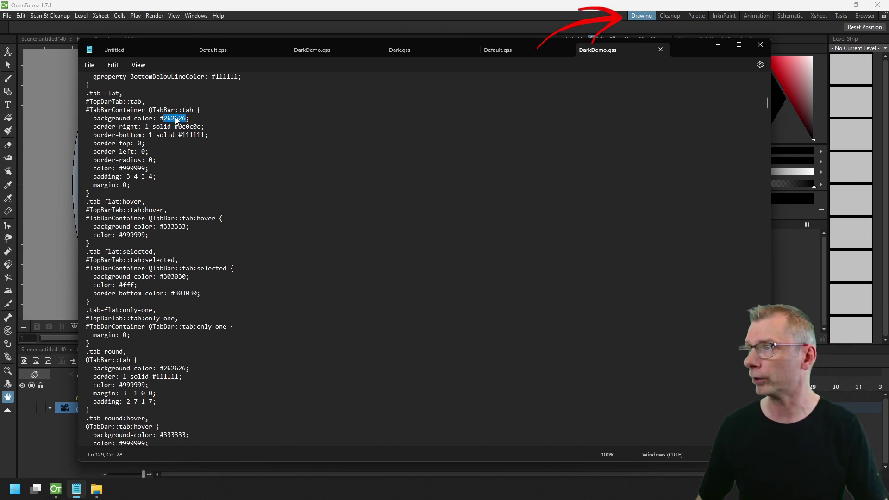
pyautogui.press('BackSpace')
pyautogui.press('BackSpace')
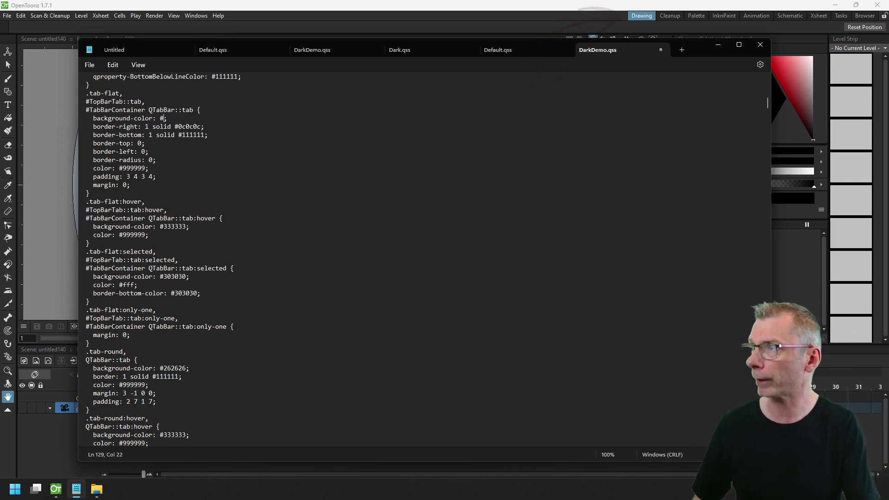
pyautogui.write('red')
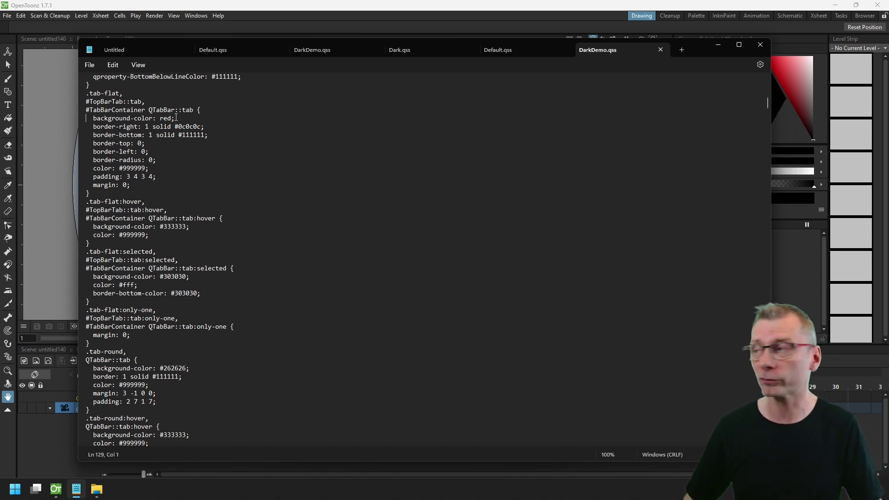
pyautogui.press('Down')
pyautogui.press('Down')
pyautogui.press('Down')
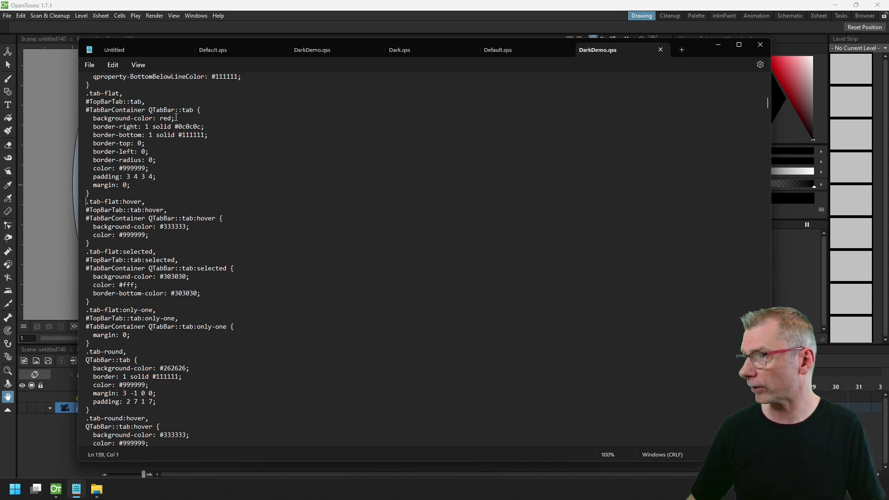
# Append the .tab-flat:selected rule after a /**/ marker, changing its 303030 background to blue.
pyautogui.hotkey('shift', 'Down')
pyautogui.hotkey('shift', 'Down')
pyautogui.hotkey('shift', 'Down')
pyautogui.hotkey('shift', 'Down')
pyautogui.hotkey('shift', 'Down')
pyautogui.hotkey('shift', 'Down')
pyautogui.hotkey('shift', 'Down')
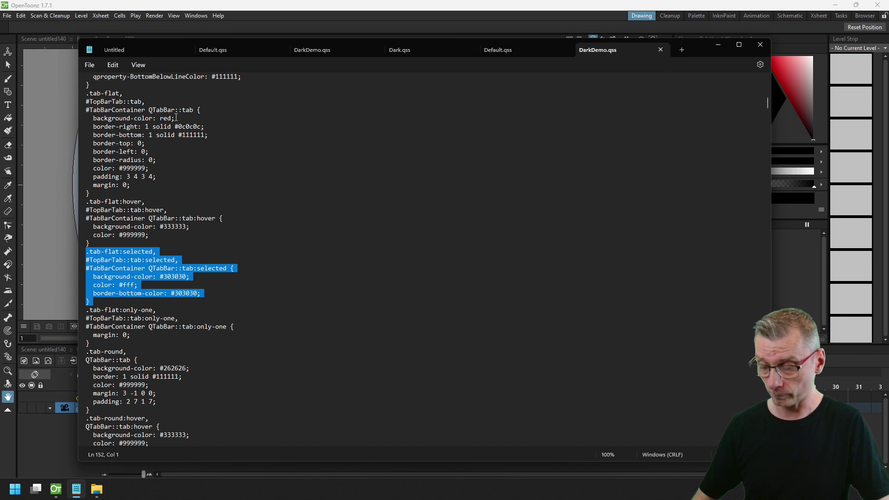
pyautogui.hotkey('ctrl', 'End')
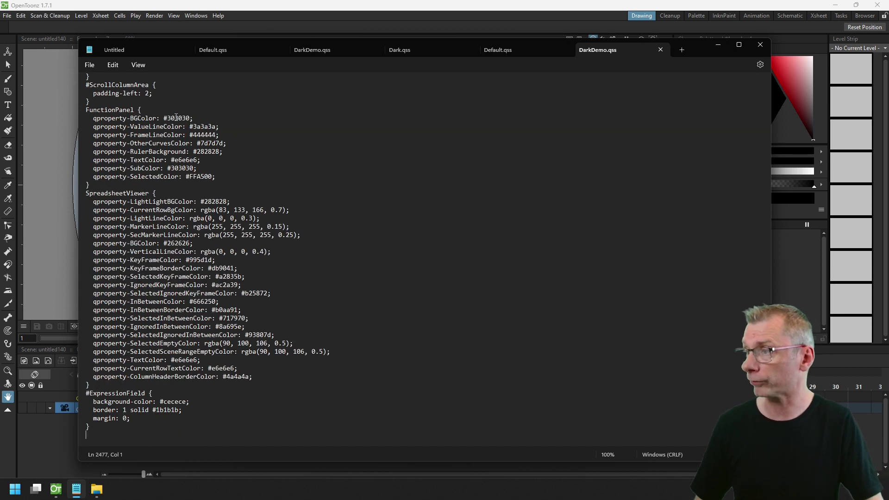
pyautogui.press('Return')
pyautogui.press('Return')
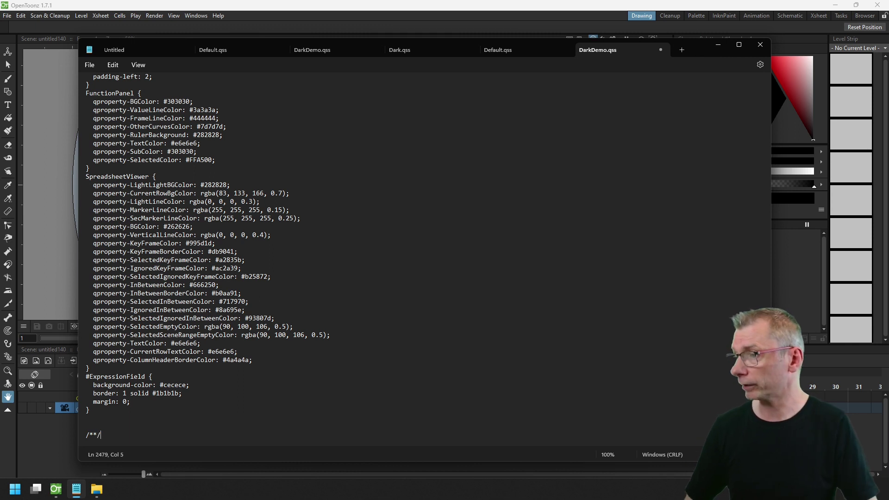
pyautogui.write('/**/')
pyautogui.press('Return')
pyautogui.press('Return')
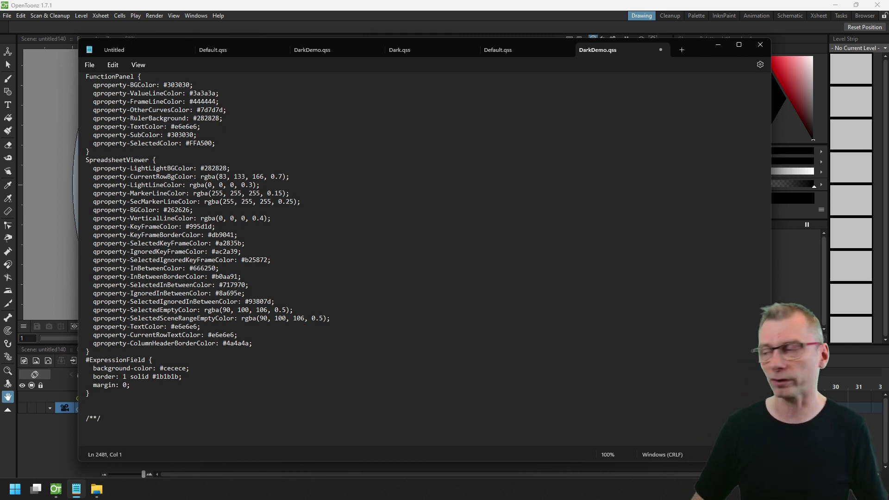
pyautogui.hotkey('ctrl', 'v')
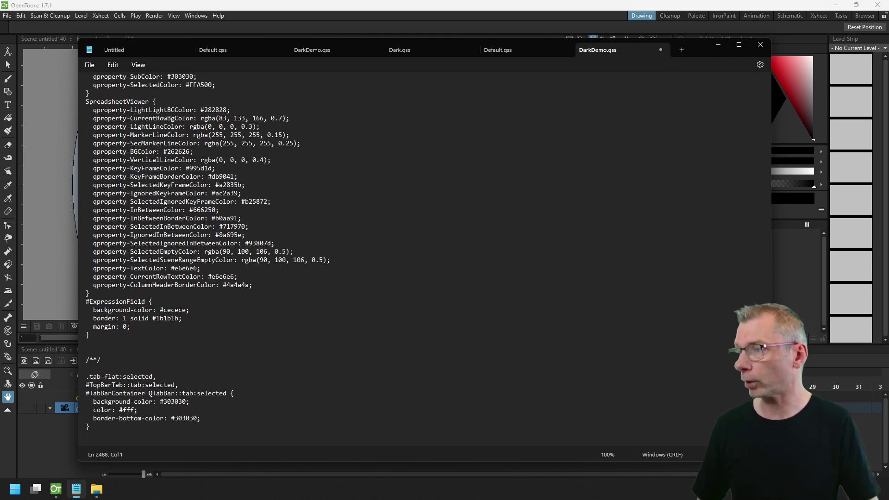
pyautogui.doubleClick(187, 402)
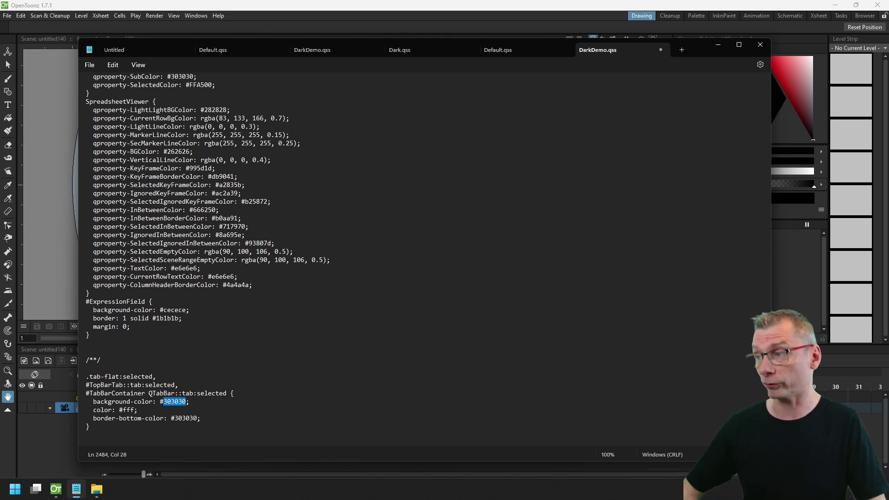
pyautogui.write('bl')
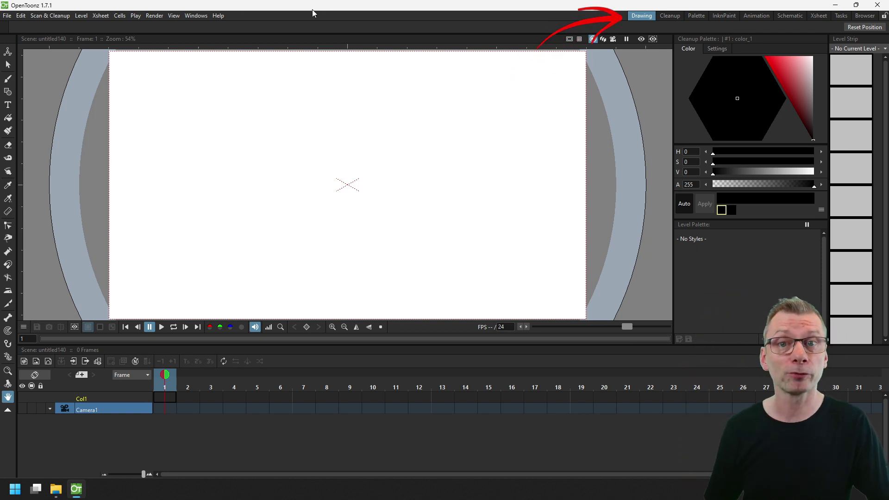
# Choose DarkDemo as the interface theme in Preferences > Interface.
pyautogui.click(7, 15)
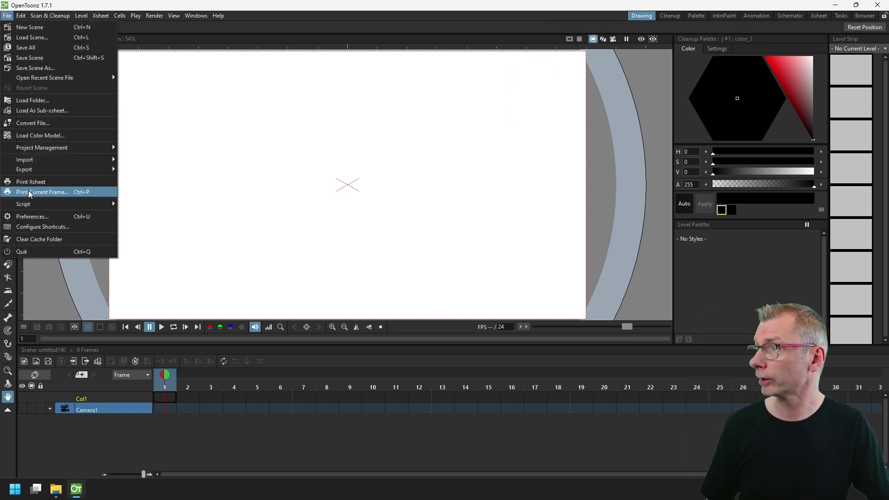
pyautogui.click(38, 217)
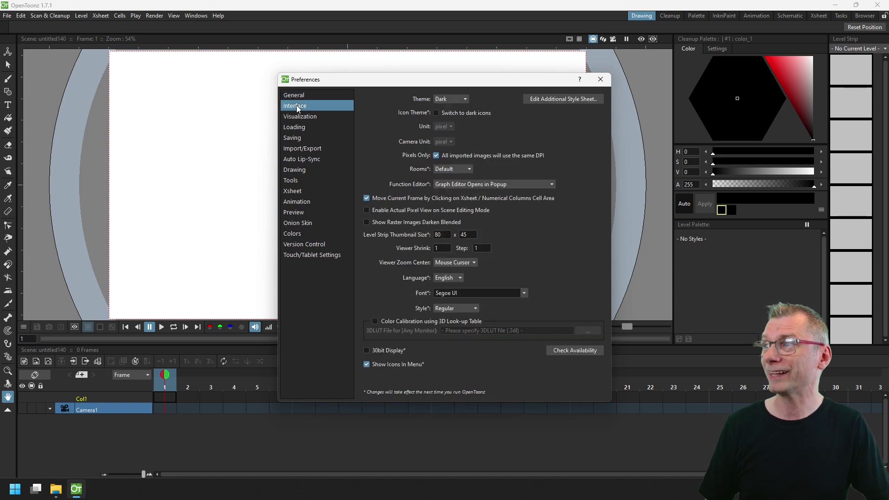
pyautogui.click(456, 99)
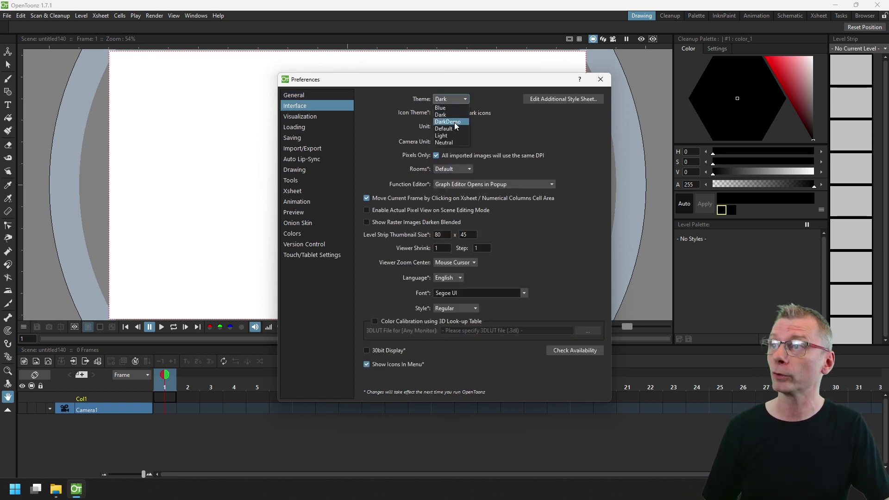
pyautogui.click(455, 122)
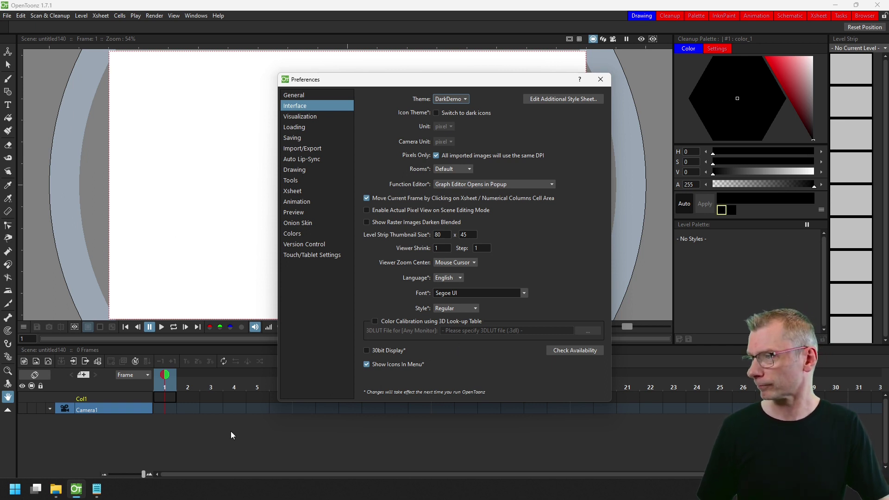
# Change the appended selected-tab rule from blue/#fff to green background and yellow text.
pyautogui.click(96, 489)
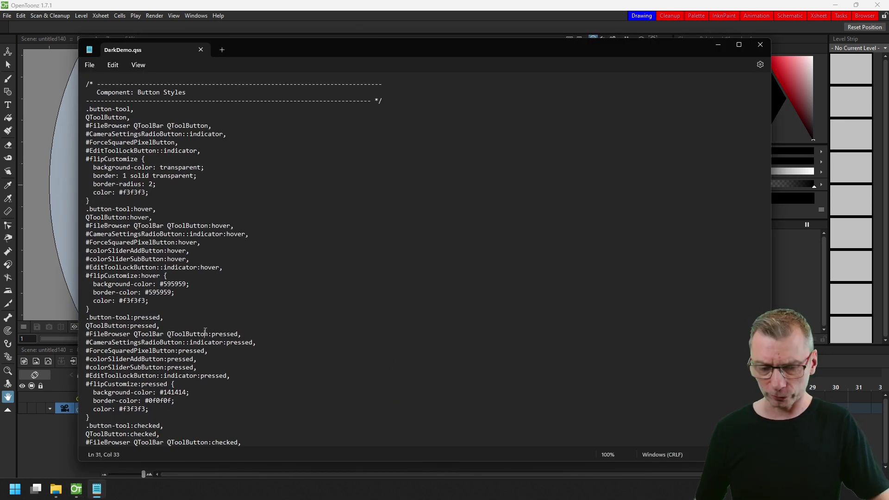
pyautogui.hotkey('ctrl', 'End')
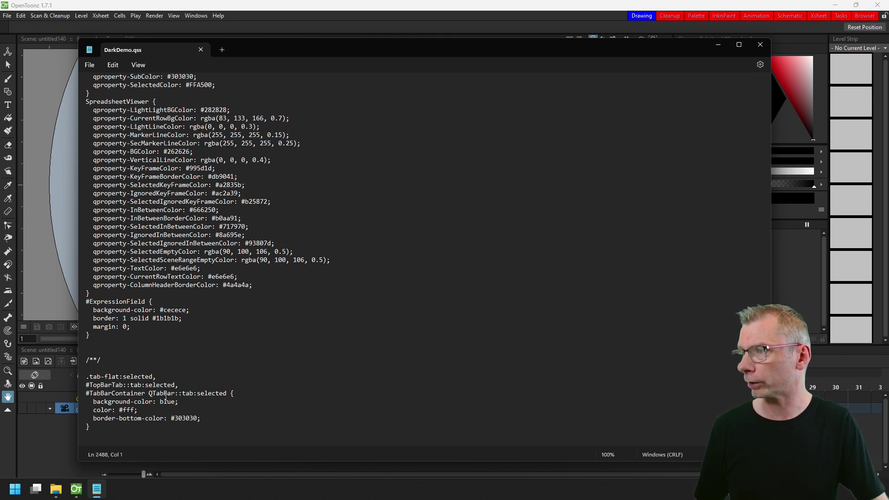
pyautogui.doubleClick(166, 401)
pyautogui.write('gre')
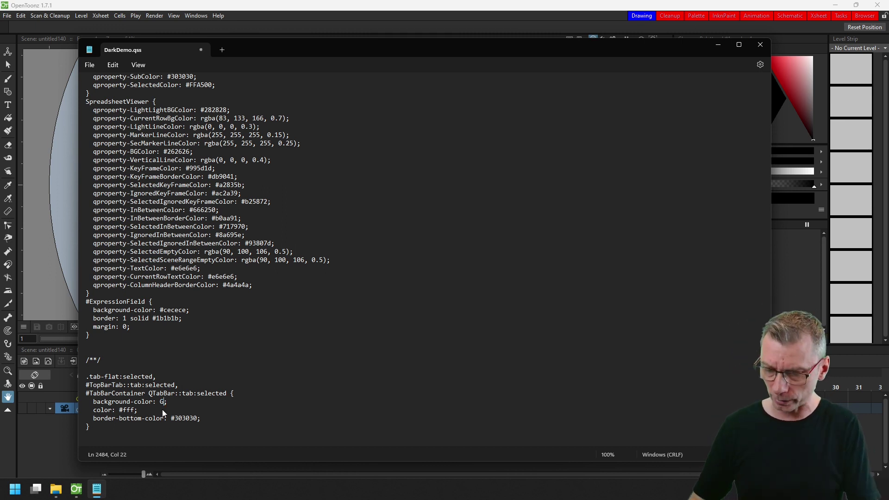
pyautogui.write('en')
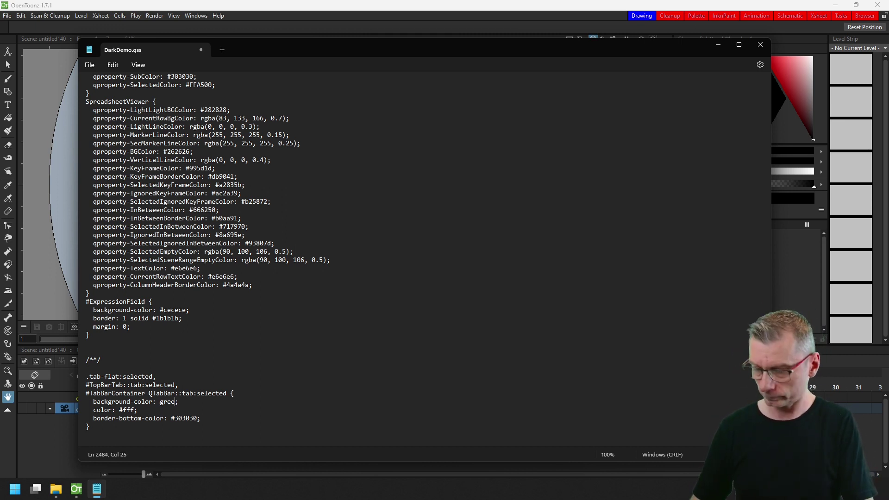
pyautogui.doubleClick(134, 410)
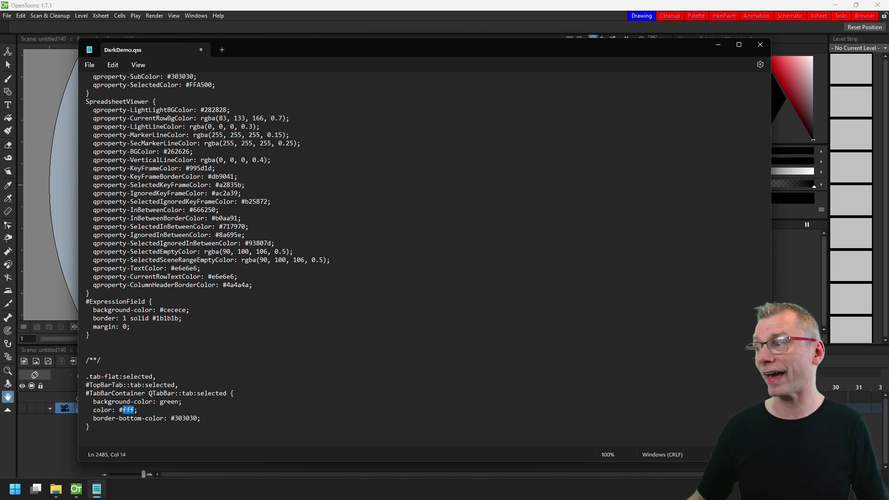
pyautogui.moveTo(134, 410); pyautogui.dragTo(119, 410)
pyautogui.write('yellow')
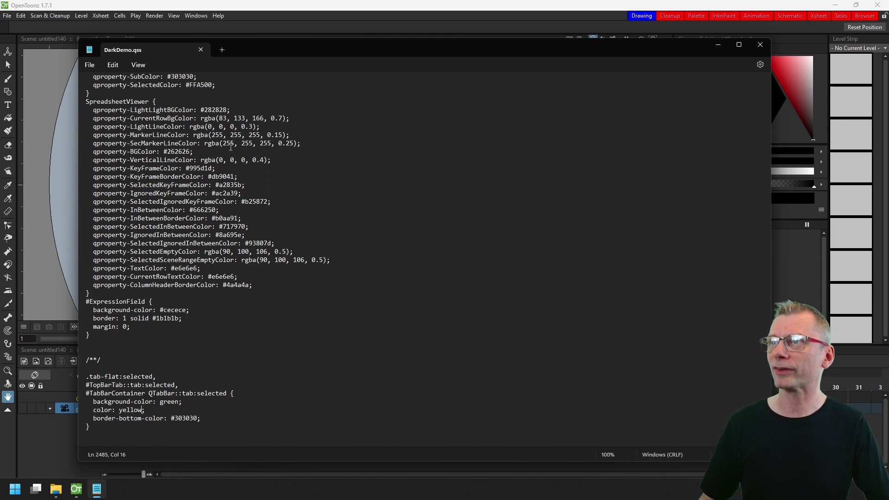
# Re-select DarkDemo in the Theme list so the edited stylesheet reloads with a green active tab.
pyautogui.click(267, 5)
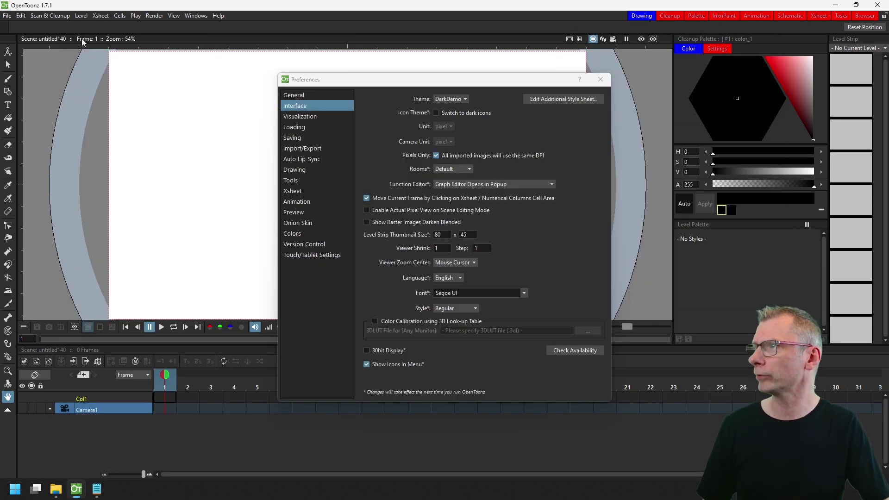
pyautogui.click(460, 99)
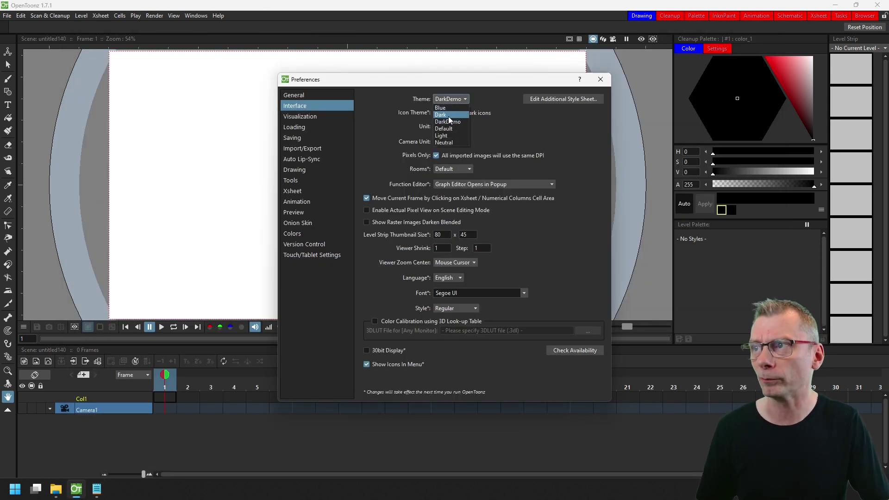
pyautogui.click(448, 121)
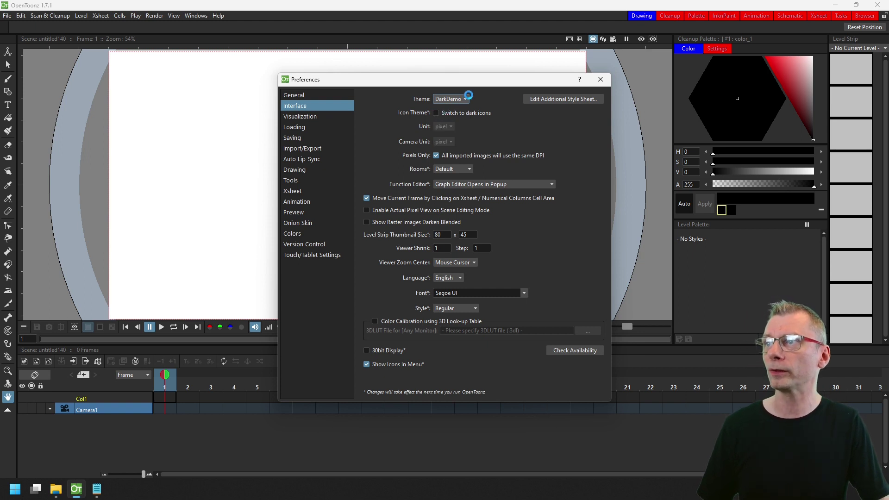
pyautogui.click(460, 99)
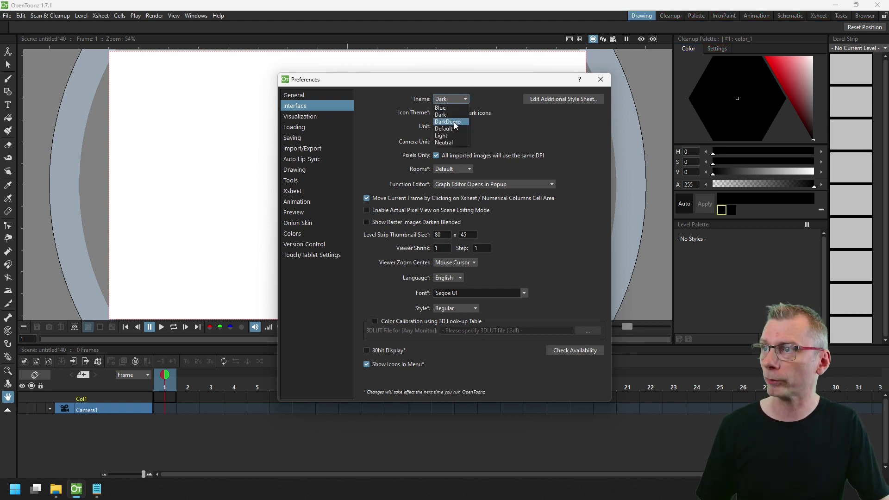
pyautogui.click(454, 123)
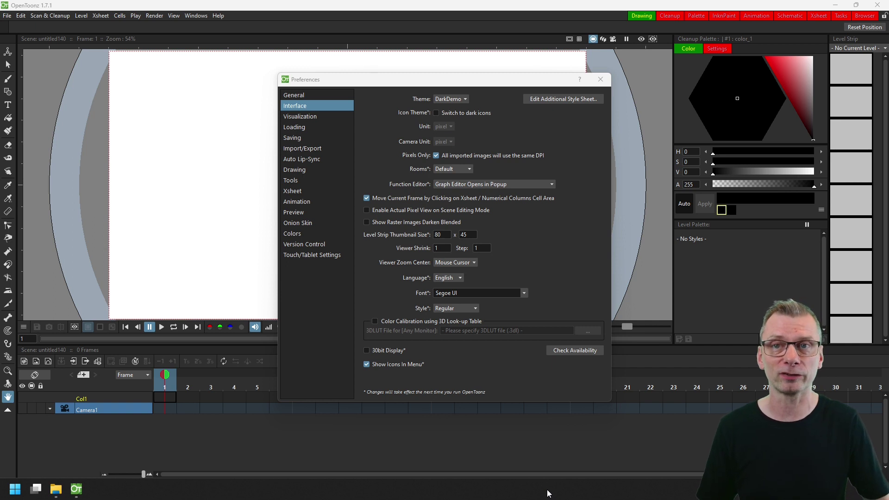
# Paste the tab rule into the Additional Style Sheet, setting background white and text black.
pyautogui.click(567, 98)
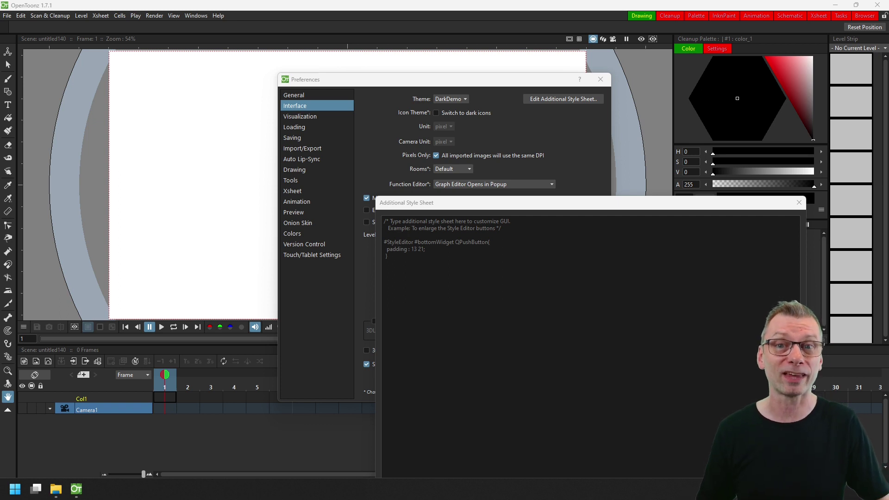
pyautogui.click(473, 253)
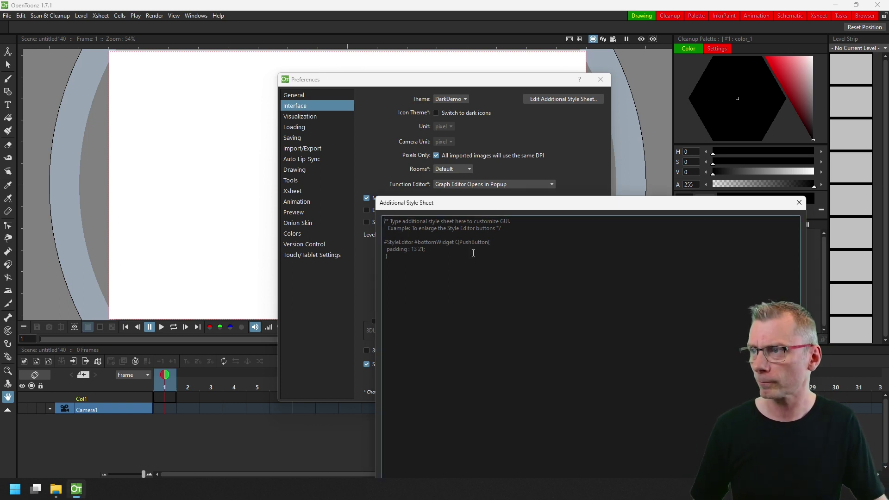
pyautogui.write('.tab-flat:selected, #TopBarTab::tab:selected, #TabBarContainer QTabBar::tab:selected {   background-color: green;   color: yellow;   border-bottom-color: #303030; }')
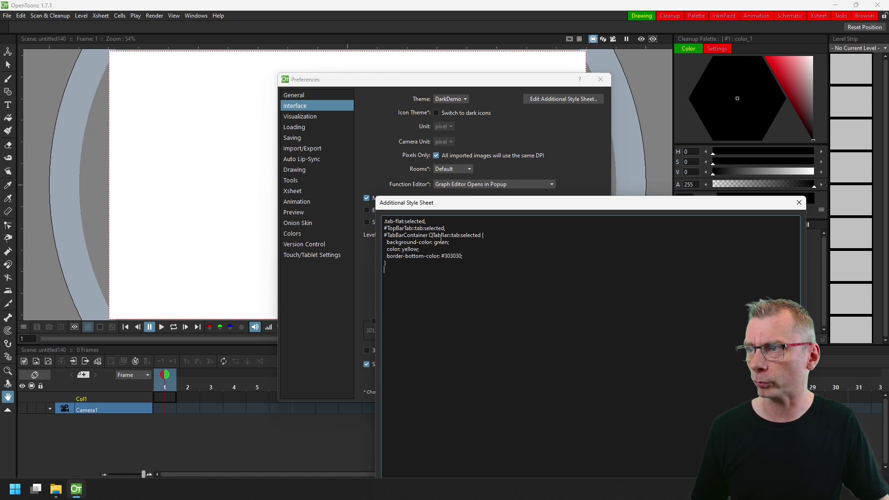
pyautogui.doubleClick(441, 242)
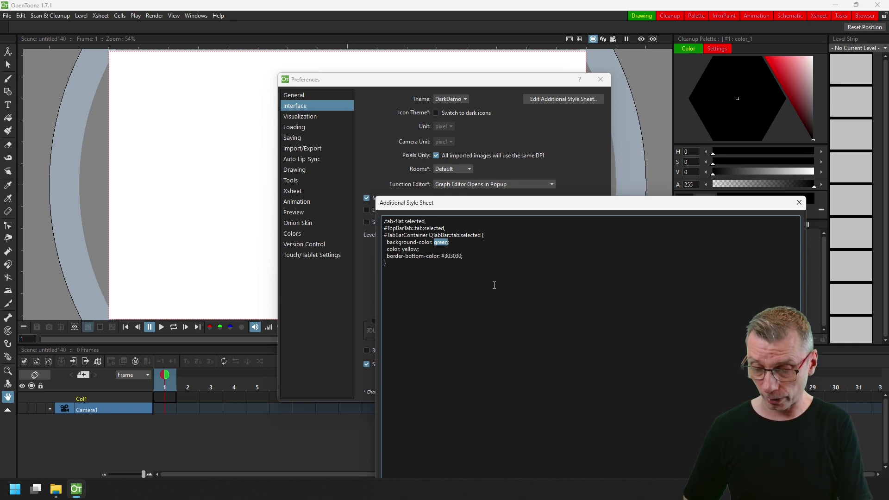
pyautogui.write('hite')
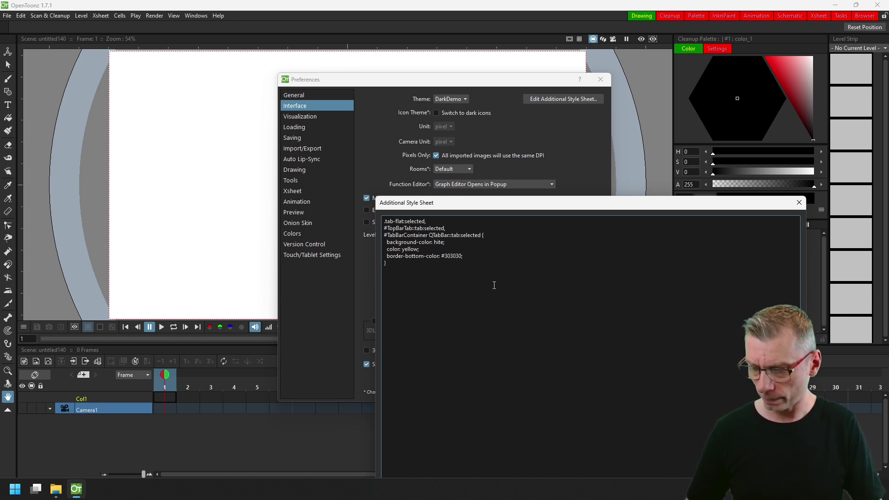
pyautogui.press('Left')
pyautogui.press('Left')
pyautogui.press('Left')
pyautogui.press('Left')
pyautogui.write('w')
pyautogui.press('Down')
pyautogui.hotkey('ctrl', 'shift', 'Left')
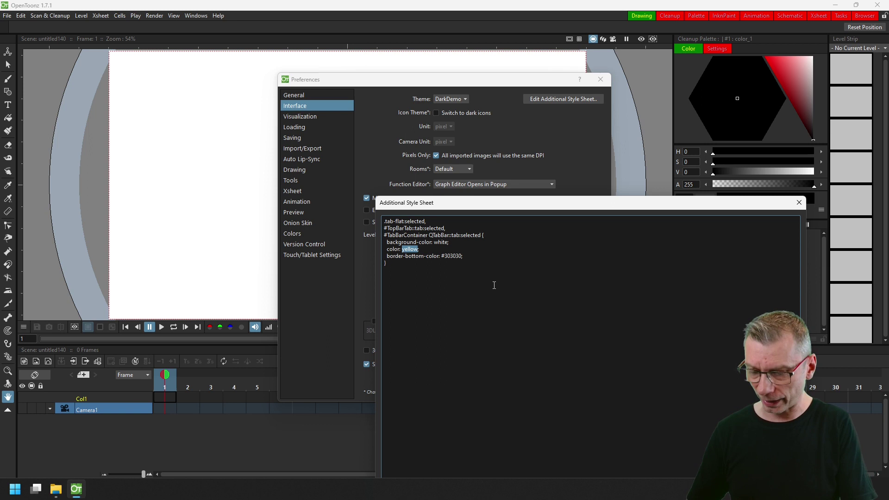
pyautogui.write('black;')
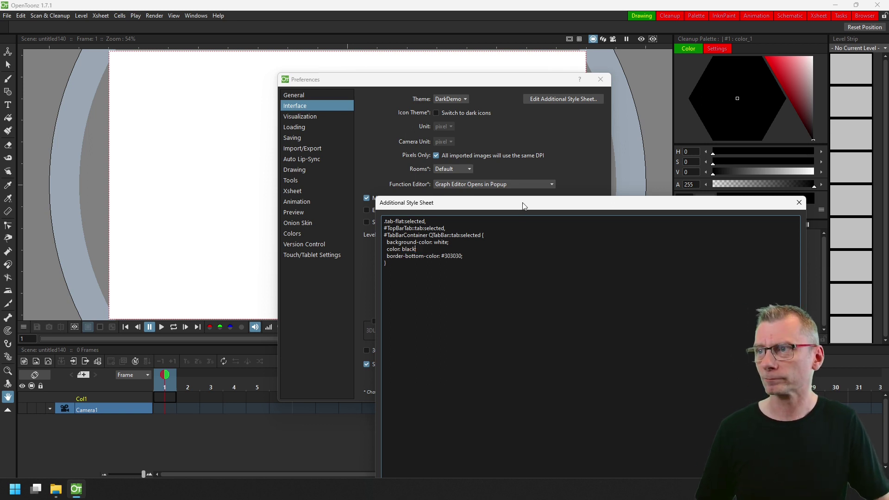
# Apply the style sheet, then change the background to lightgray and confirm with OK.
pyautogui.moveTo(522, 205); pyautogui.dragTo(388, 91)
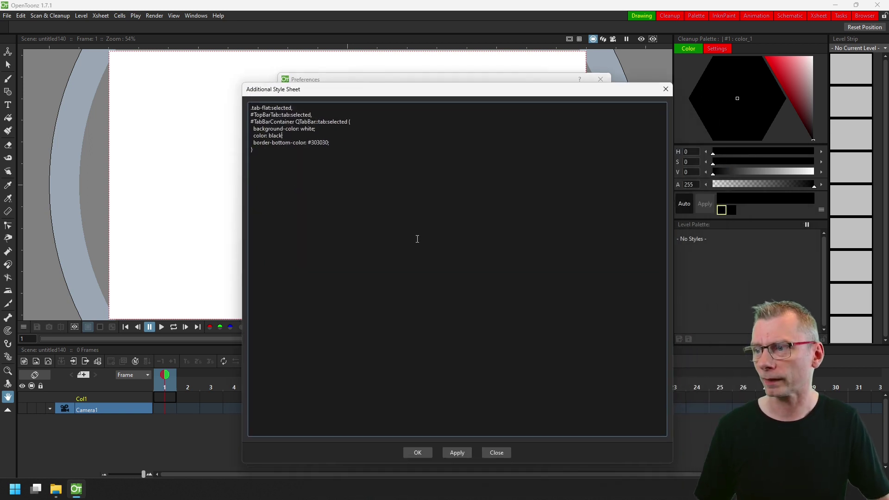
pyautogui.click(457, 452)
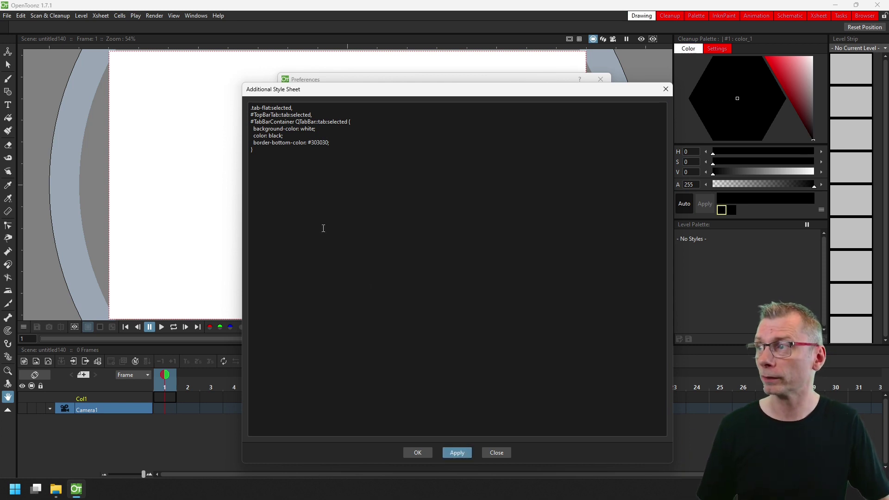
pyautogui.doubleClick(309, 130)
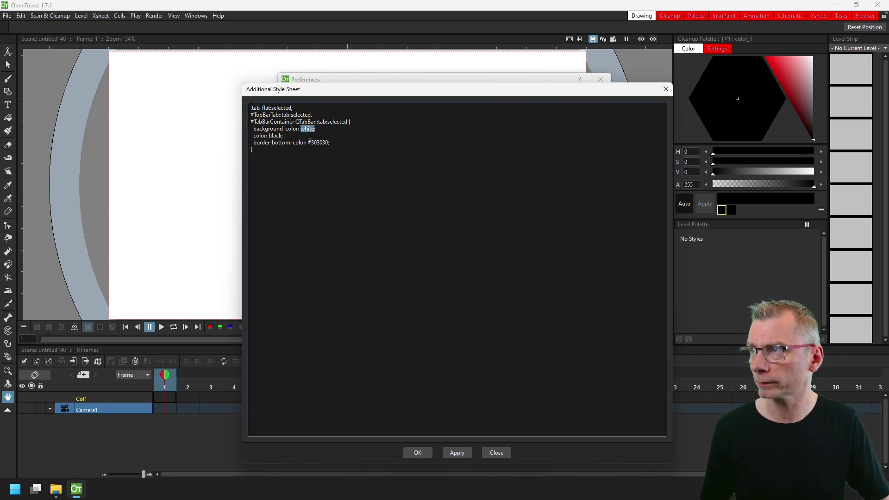
pyautogui.write('lightg')
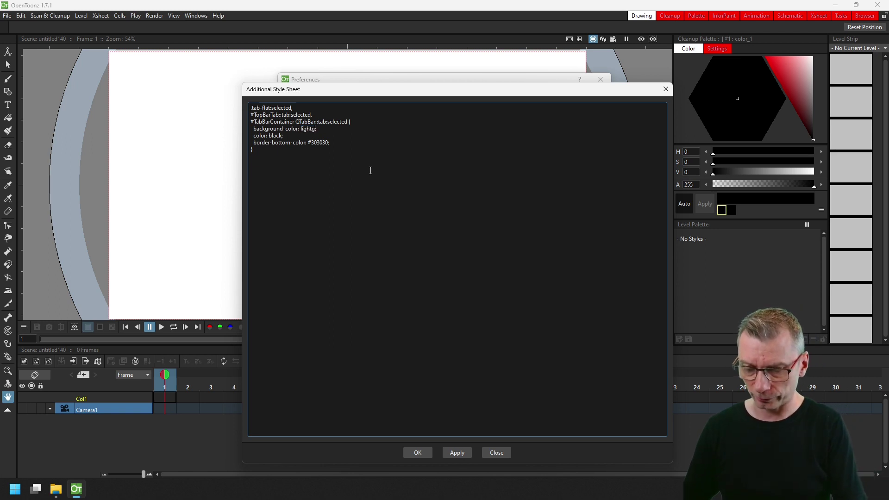
pyautogui.write('ray')
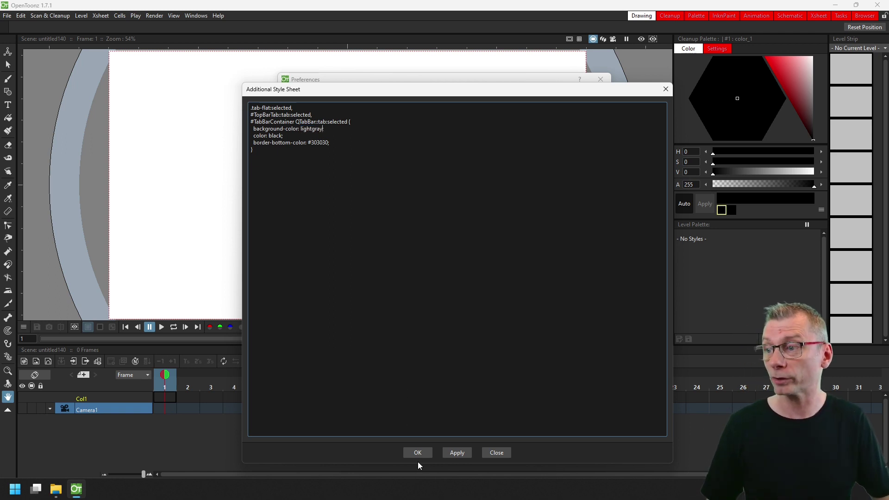
pyautogui.click(416, 453)
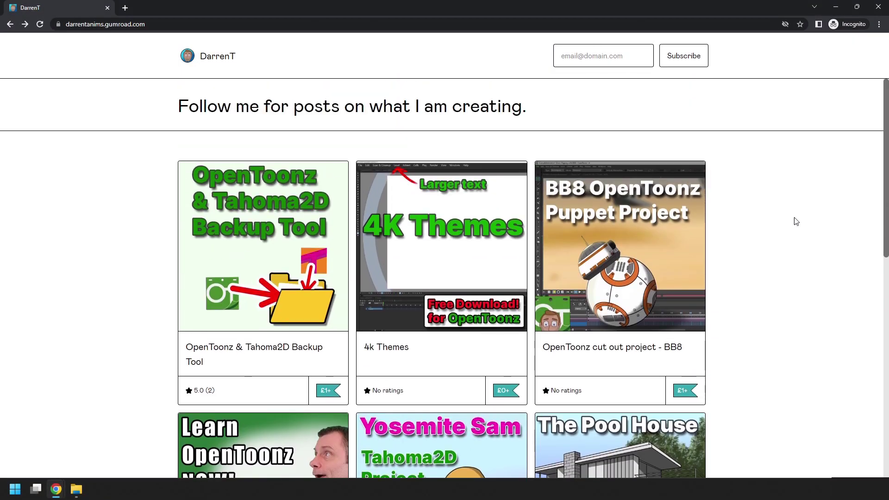
# Open the 4k Themes product, enter a price of 0 and add it to the cart.
pyautogui.click(511, 233)
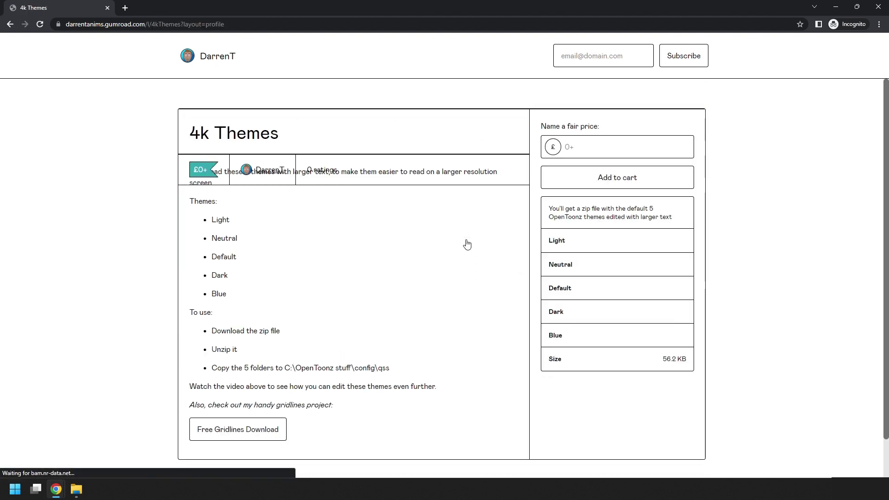
pyautogui.click(645, 445)
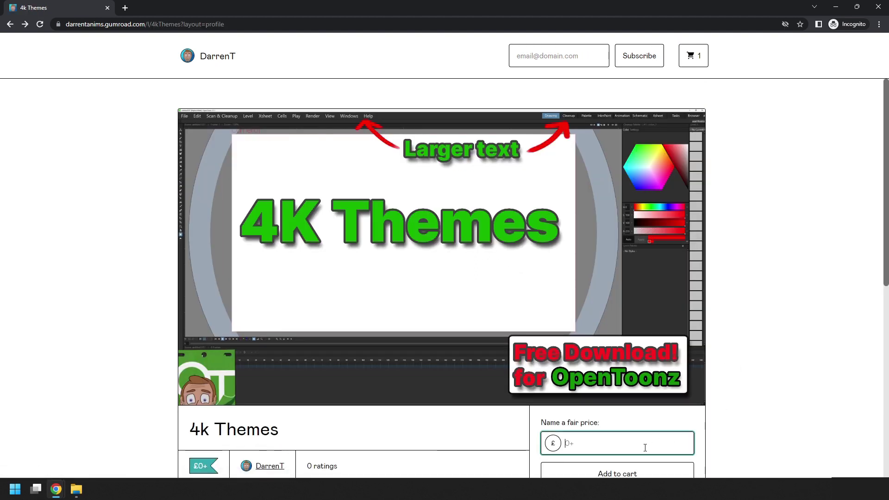
pyautogui.write('0')
pyautogui.scroll(-2, 639, 416)
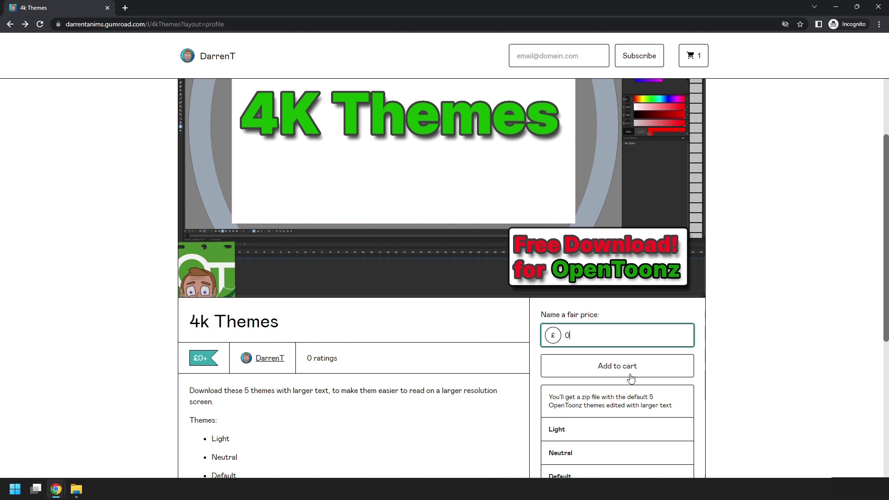
pyautogui.click(625, 367)
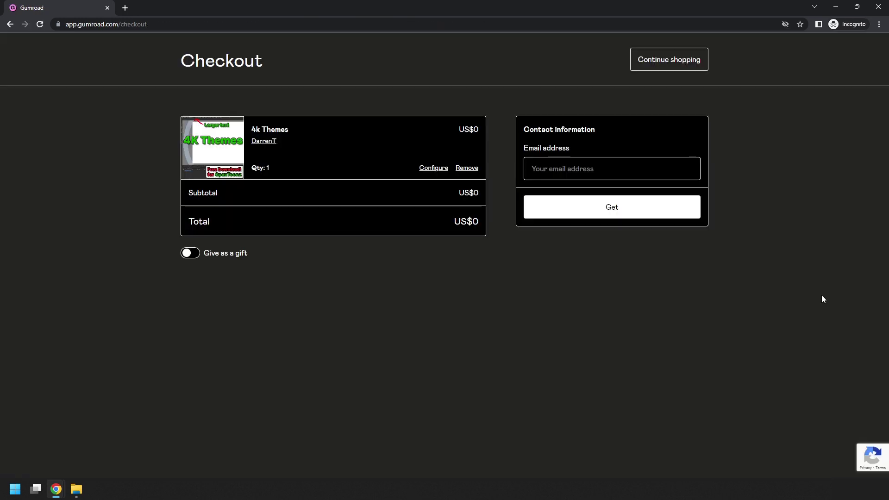
# Enter the contact e-mail address, claim the free themes and download 4kThemes.zip.
pyautogui.click(617, 171)
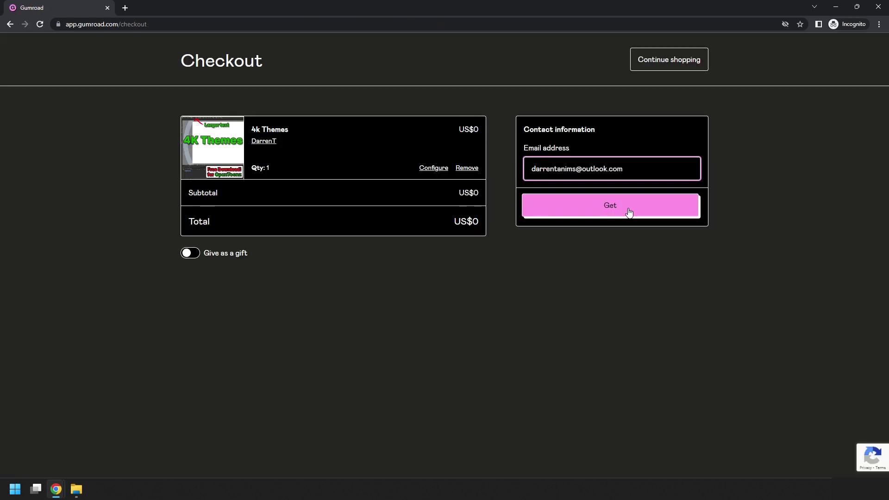
pyautogui.click(630, 211)
pyautogui.click(674, 139)
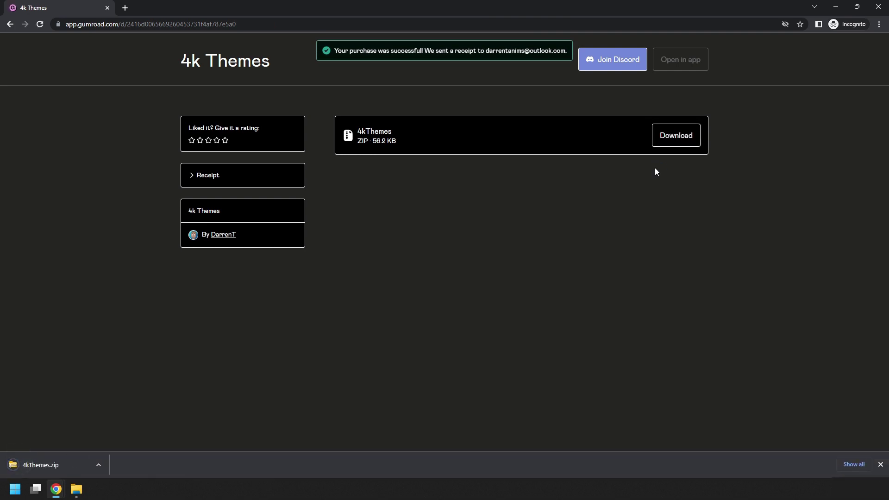
# Show 4kThemes.zip in its folder and extract all of its contents.
pyautogui.click(98, 467)
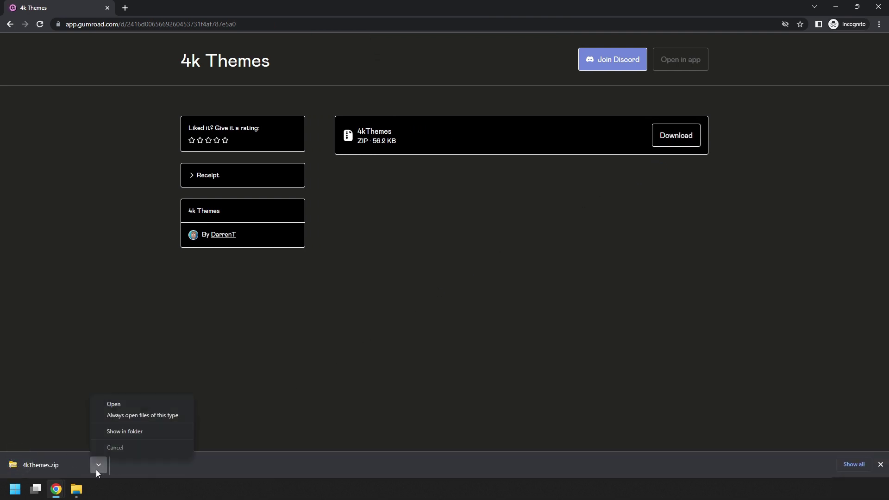
pyautogui.click(115, 432)
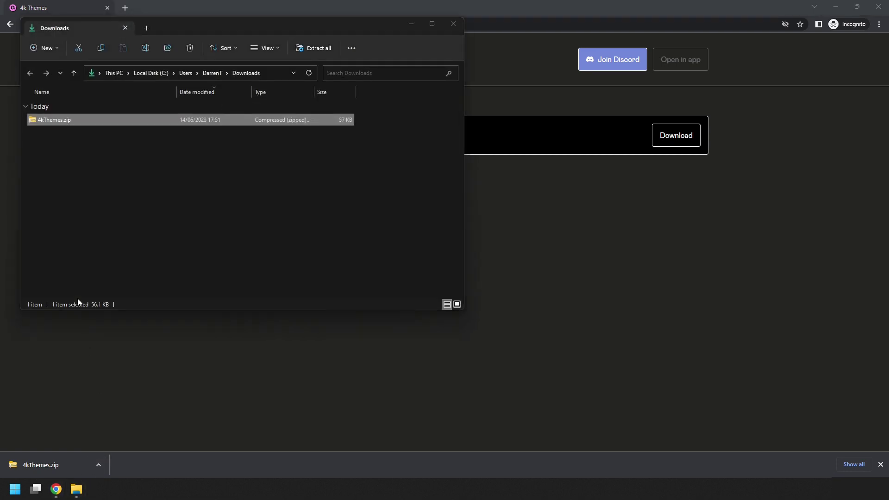
pyautogui.rightClick(62, 121)
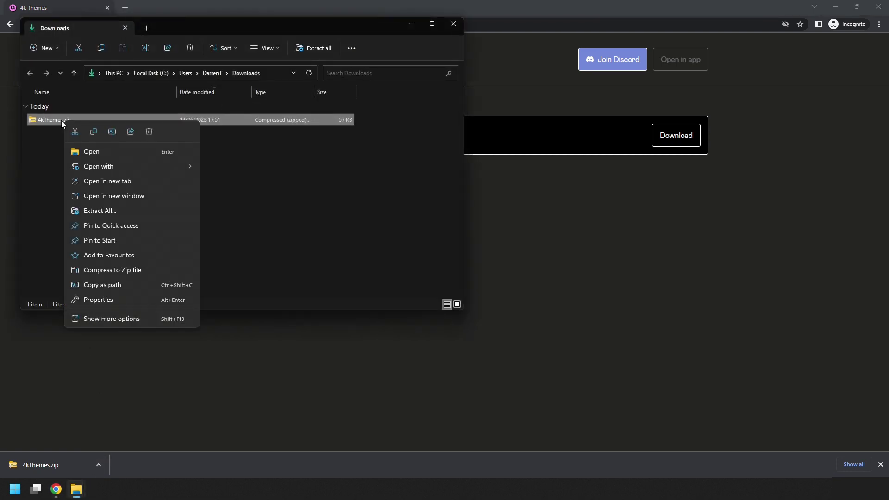
pyautogui.click(95, 209)
pyautogui.click(328, 356)
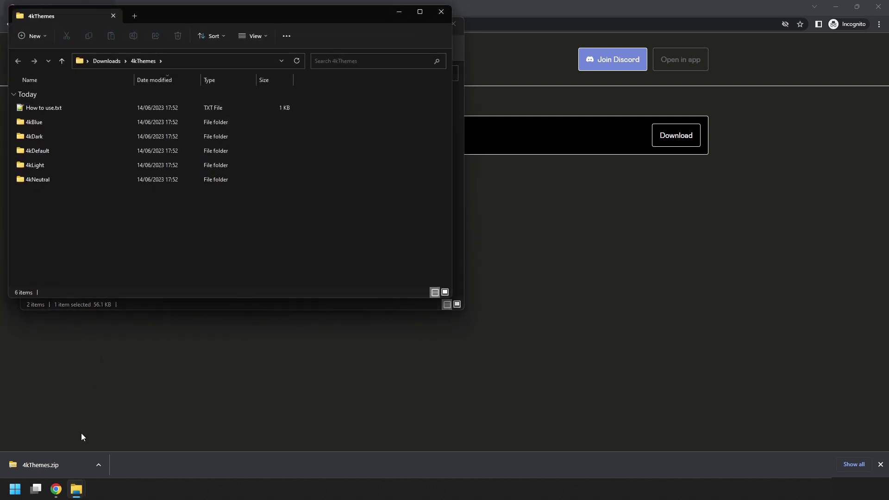
# Move the five 4k theme folders into the config\qss folder.
pyautogui.moveTo(76, 489)
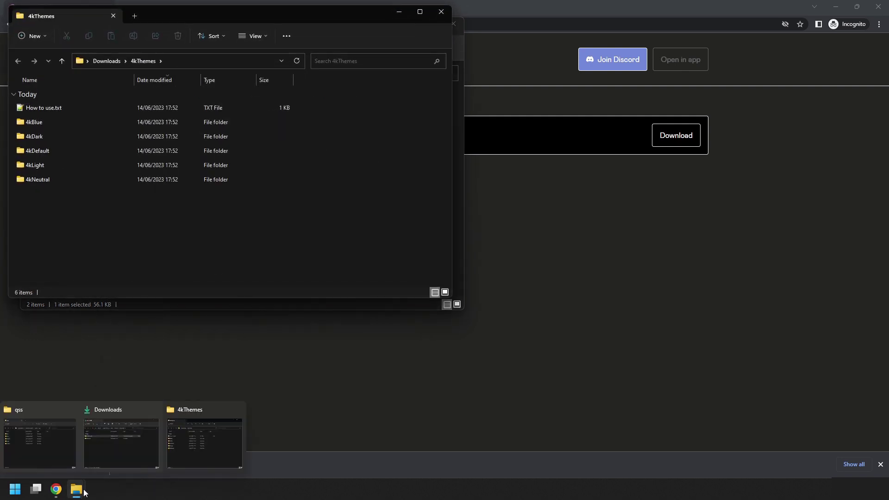
pyautogui.click(46, 446)
pyautogui.moveTo(88, 234); pyautogui.dragTo(604, 415)
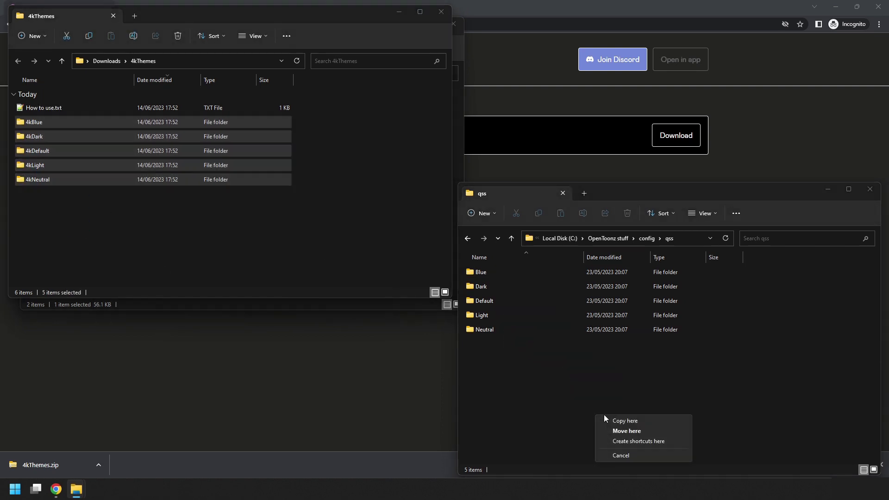
pyautogui.click(618, 430)
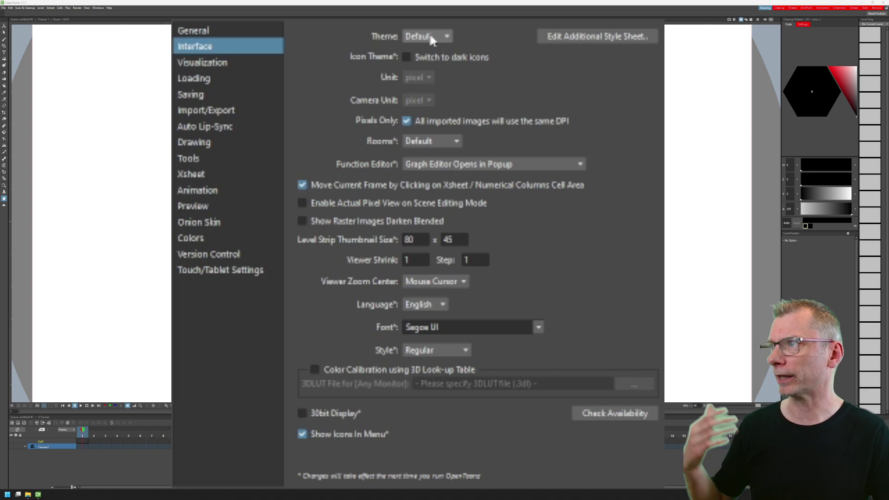
# Choose 4kDefault from the Theme dropdown in the Interface preferences.
pyautogui.click(430, 36)
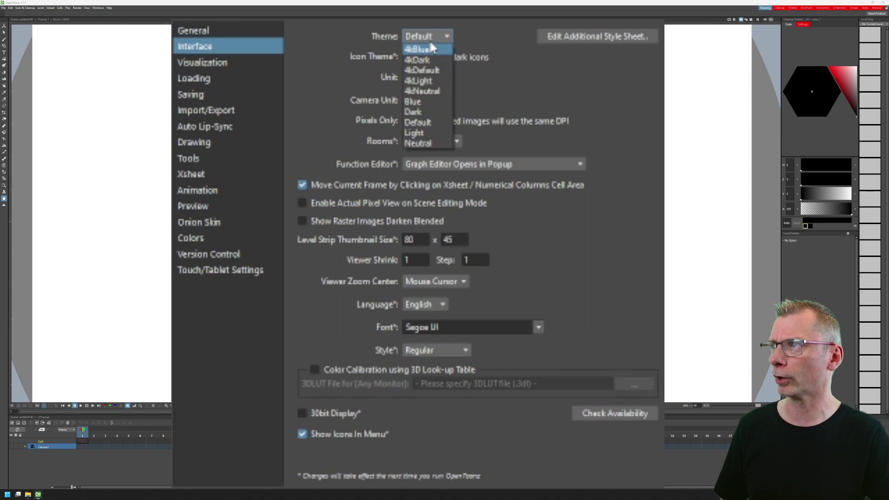
pyautogui.click(437, 71)
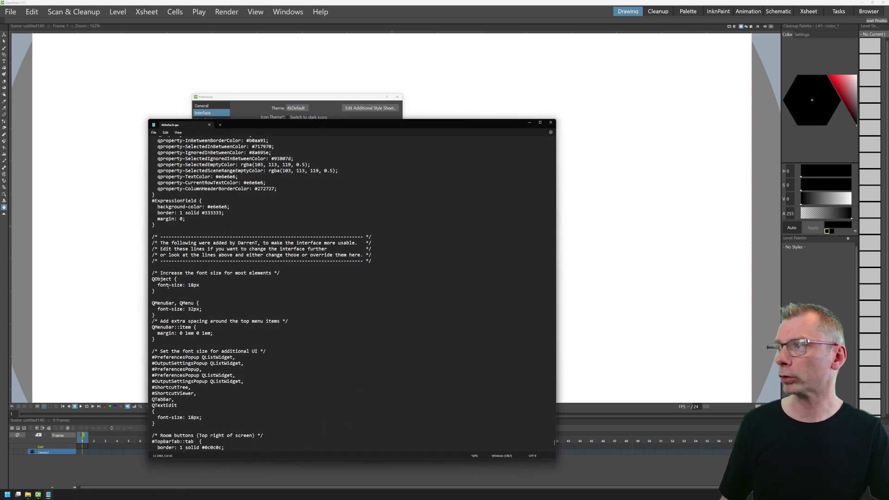
pyautogui.moveTo(158, 238); pyautogui.dragTo(390, 261)
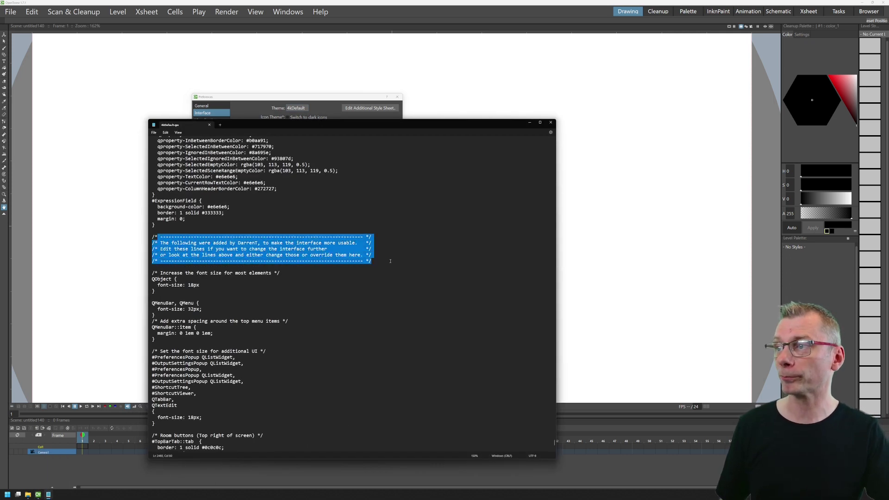